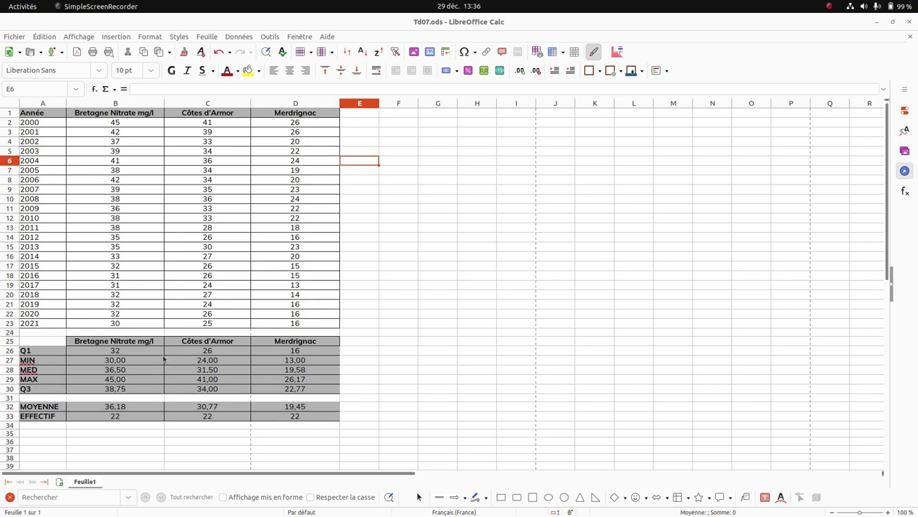
Start an advanced chart from range B25:D30 with the first row as labels and choose the Boxplot type
left_click_drag(128, 345, 304, 391)
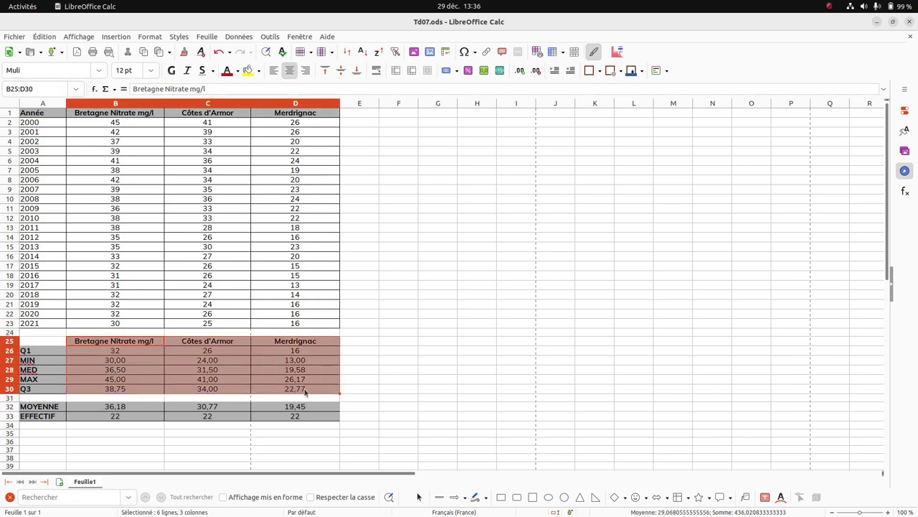
left_click(618, 53)
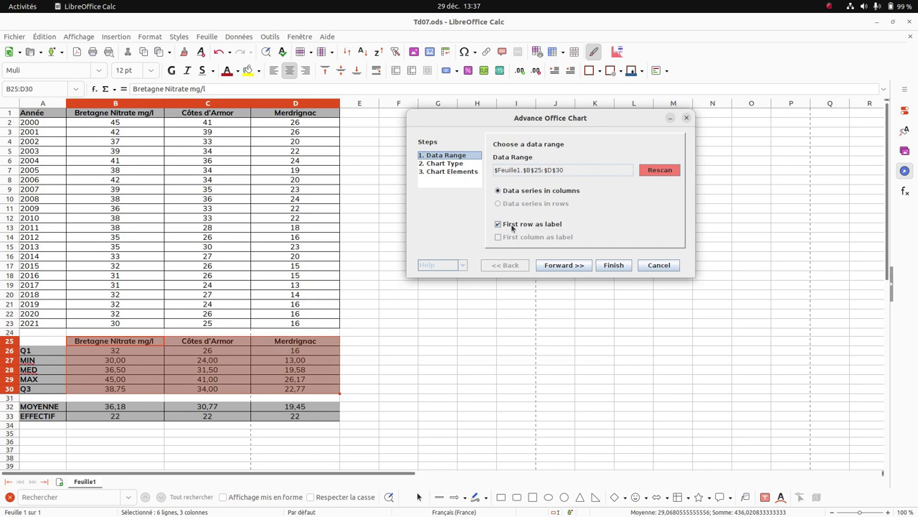
left_click(572, 266)
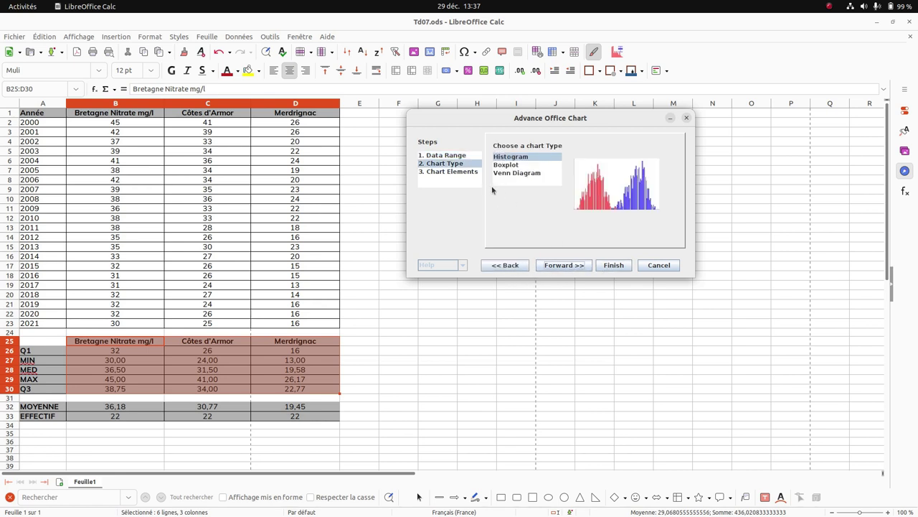
left_click(502, 168)
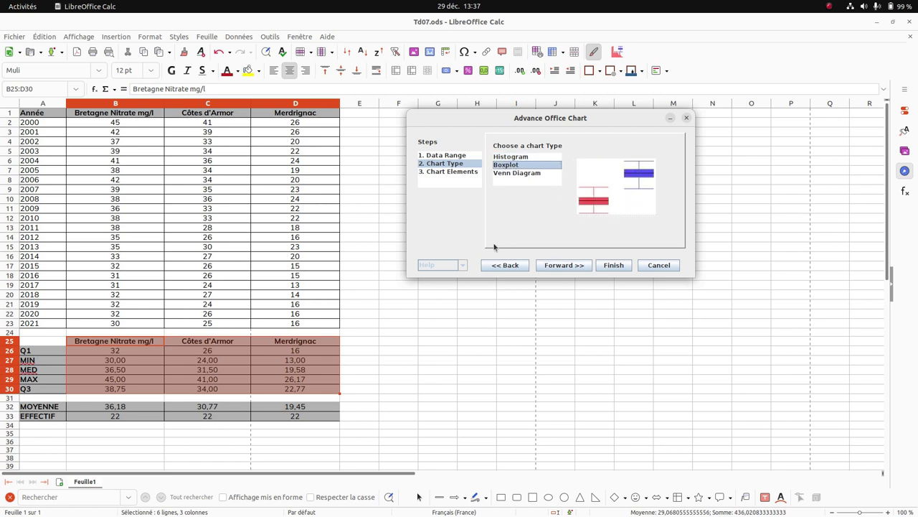
Title the boxplot "Comparaison", place its legend at the bottom and generate the chart
left_click(574, 266)
left_click(536, 157)
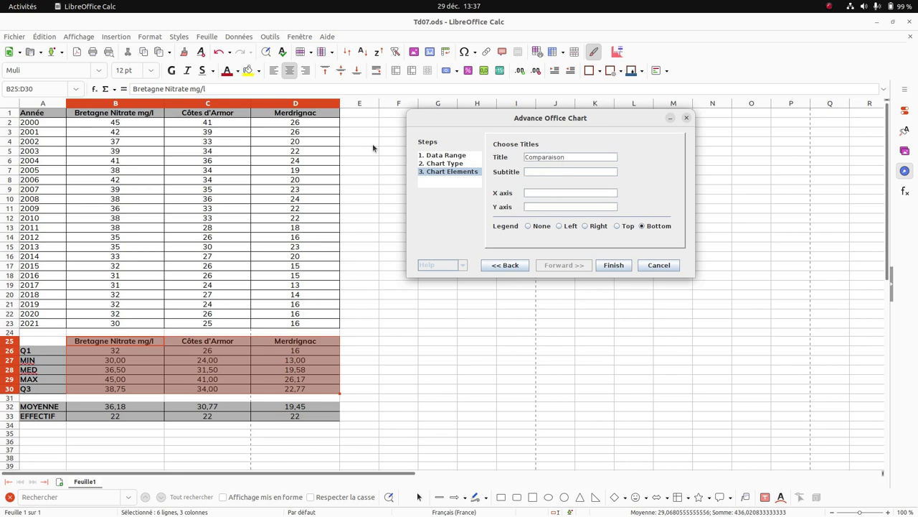
left_click(643, 226)
left_click(617, 264)
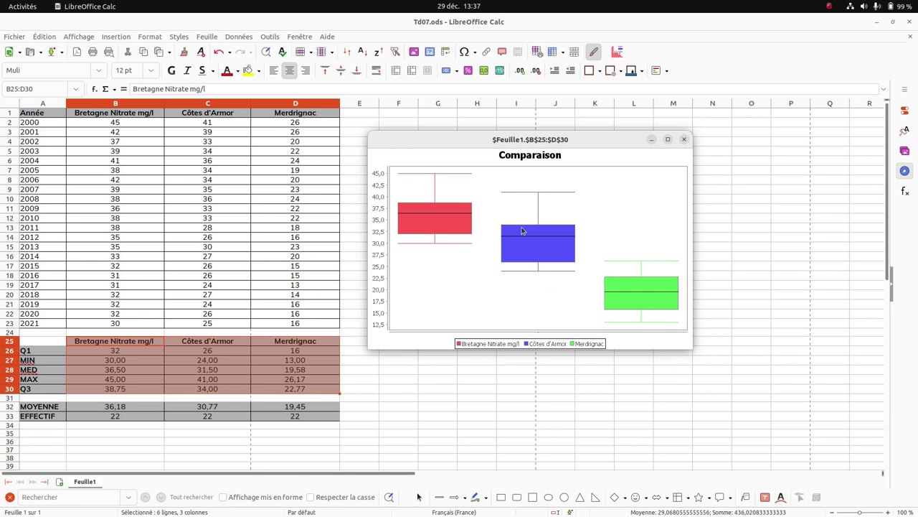
Set the boxplot's plot orientation to Horizontal in the chart properties
right_click(519, 175)
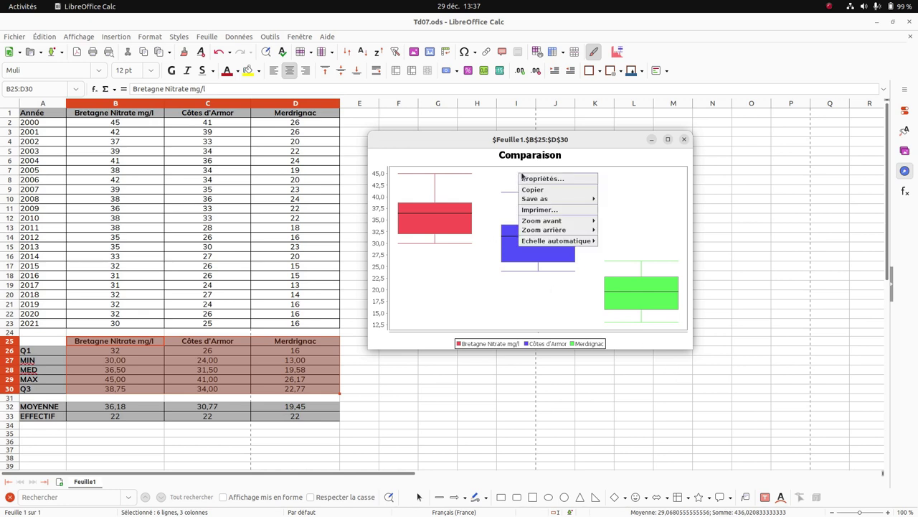
left_click(540, 179)
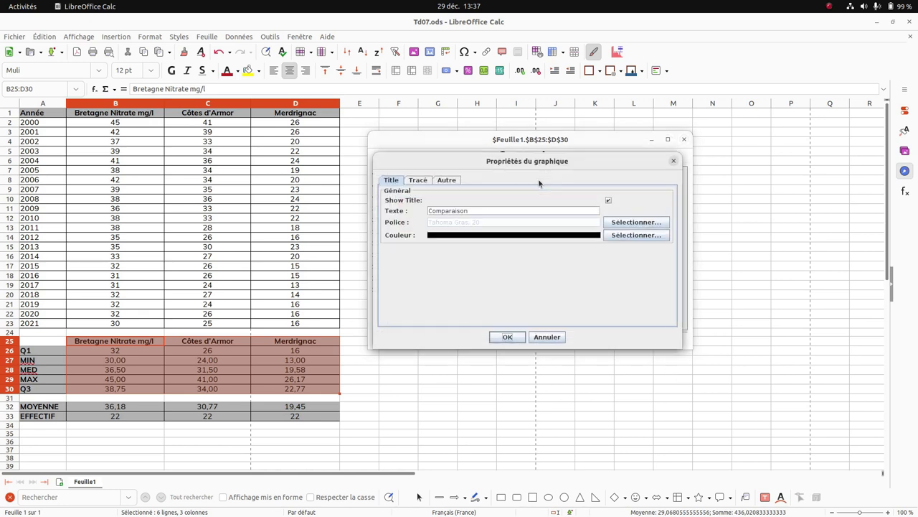
left_click(419, 181)
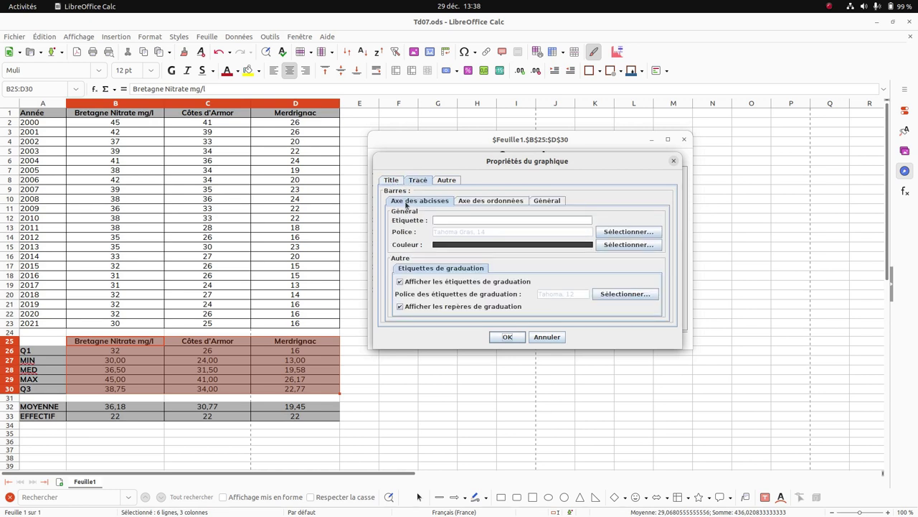
left_click(549, 203)
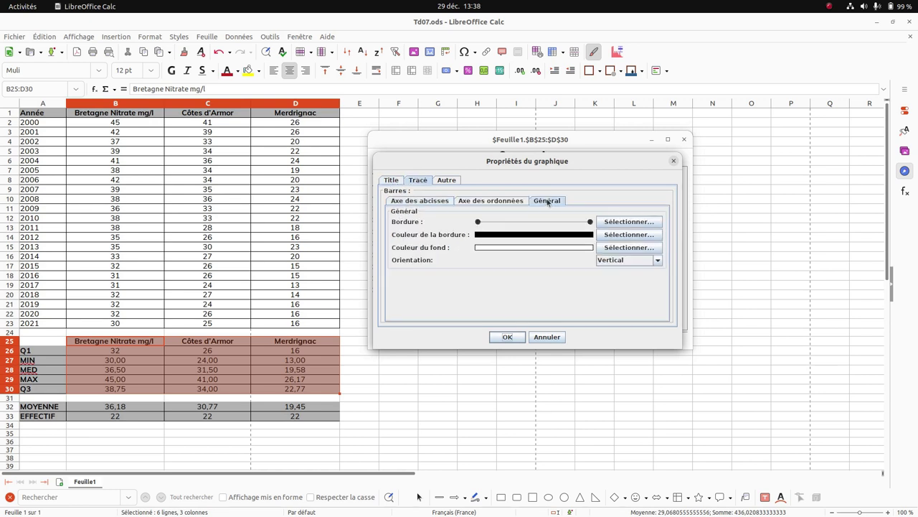
left_click(615, 263)
left_click(618, 279)
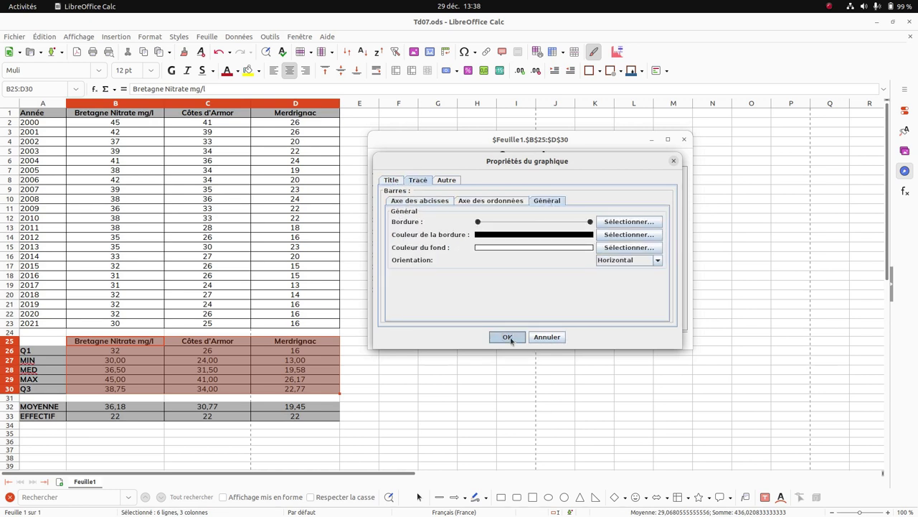
left_click(508, 337)
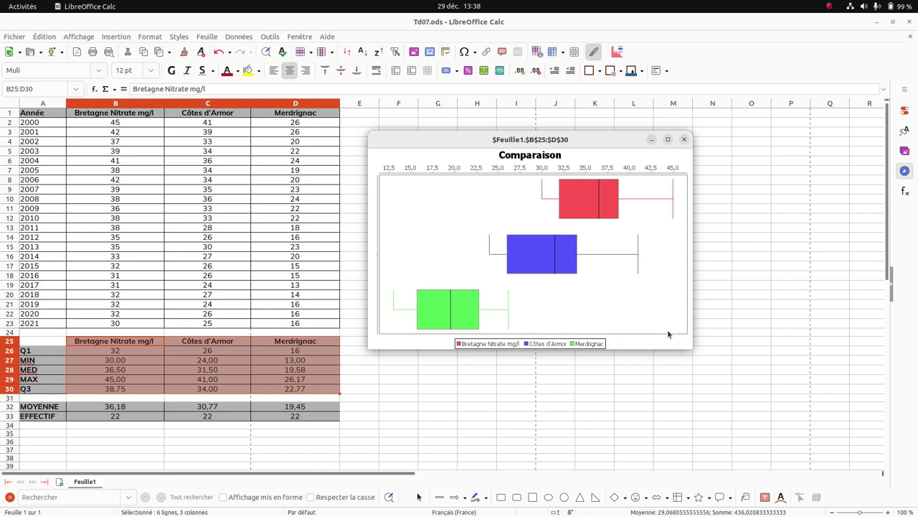
Examine the chart's title, axis, anti-aliasing and background colour properties without changing them
right_click(506, 204)
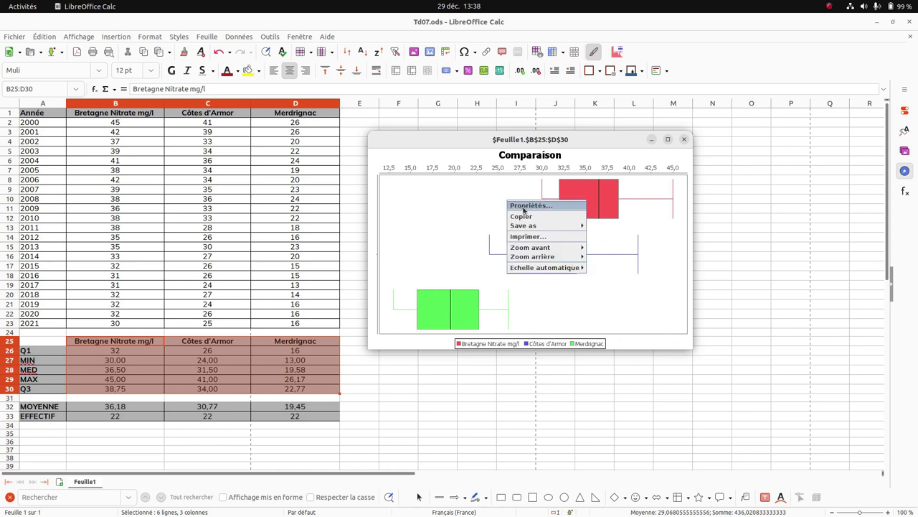
left_click(530, 206)
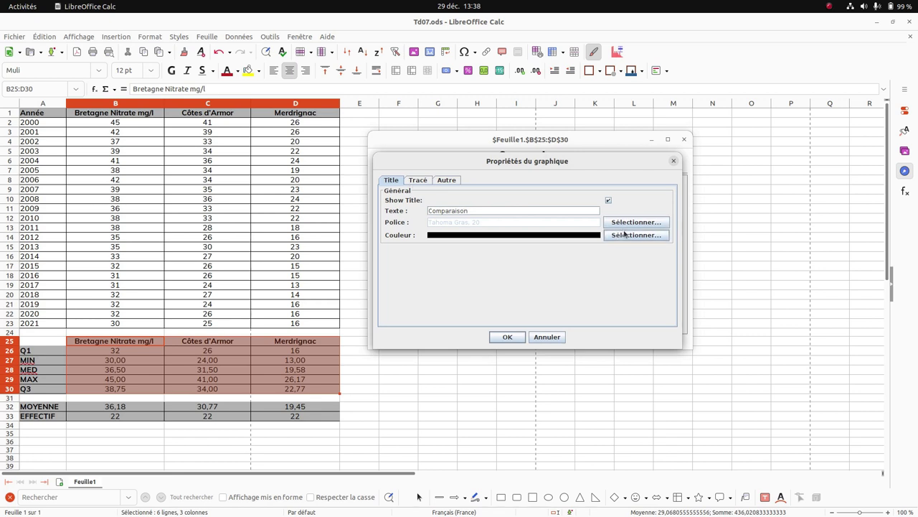
left_click(422, 183)
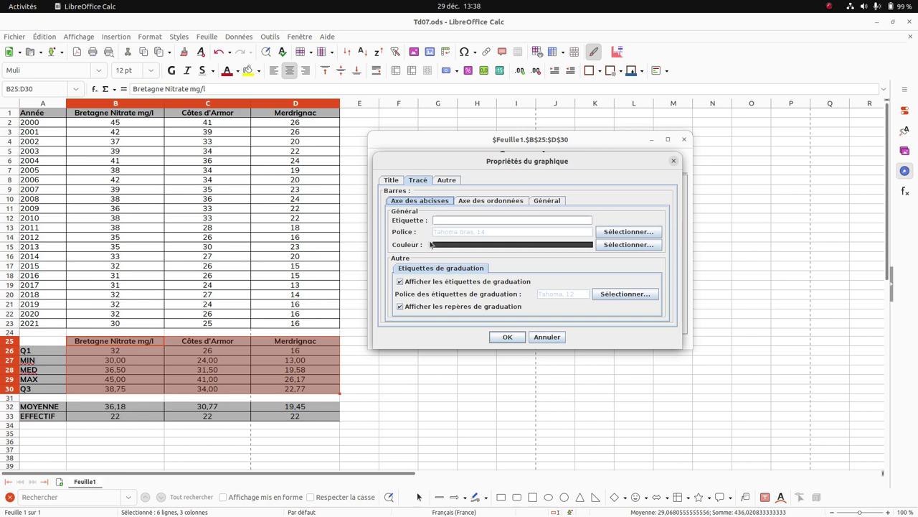
left_click(496, 201)
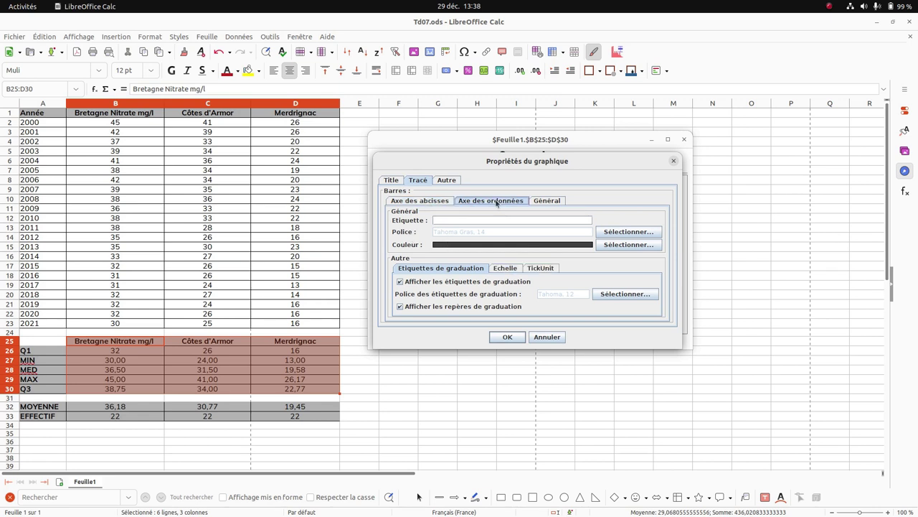
left_click(425, 202)
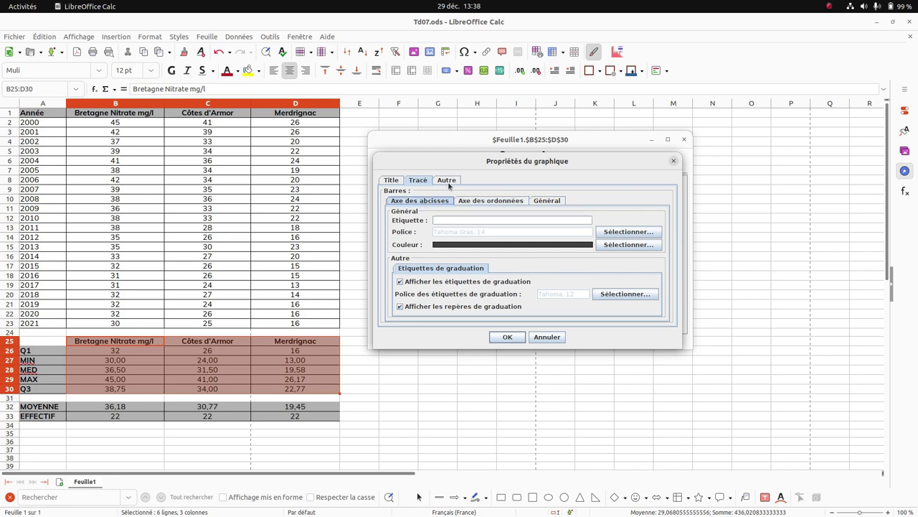
left_click(448, 182)
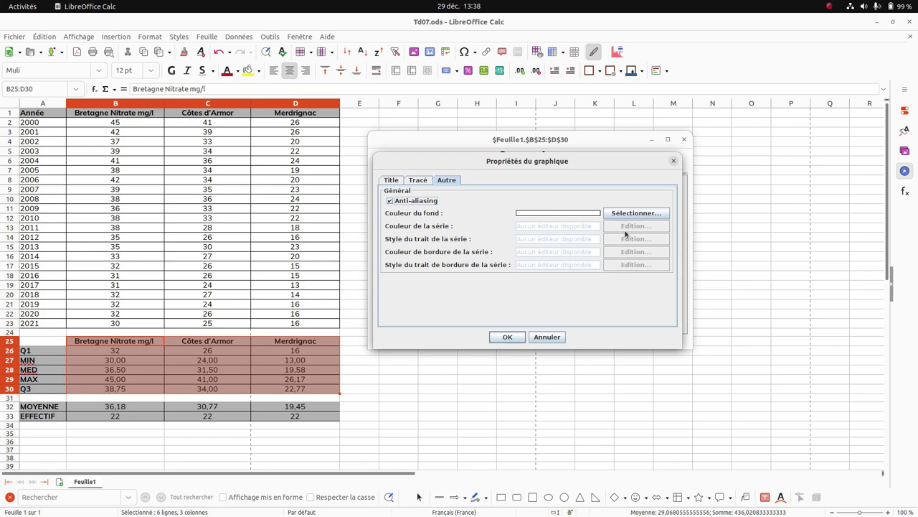
left_click(519, 337)
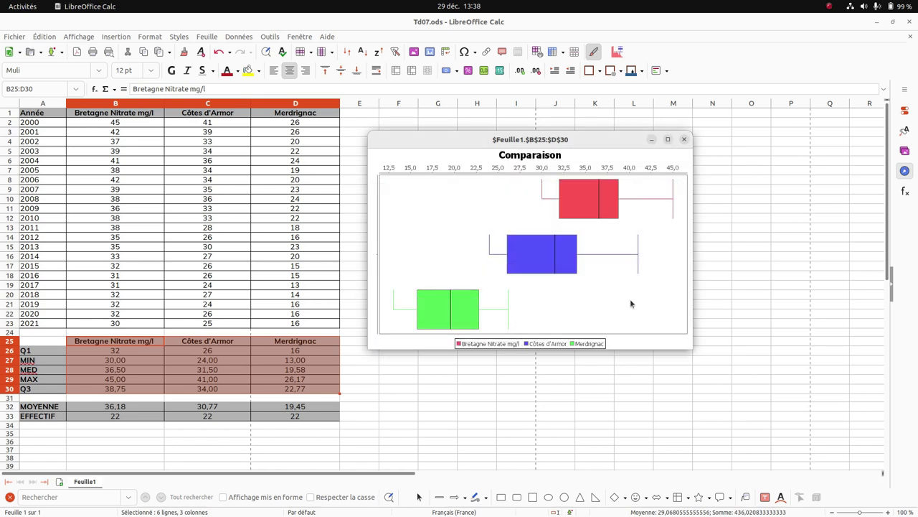
Copy the horizontal boxplot chart and paste it into the sheet at cell F4
right_click(495, 190)
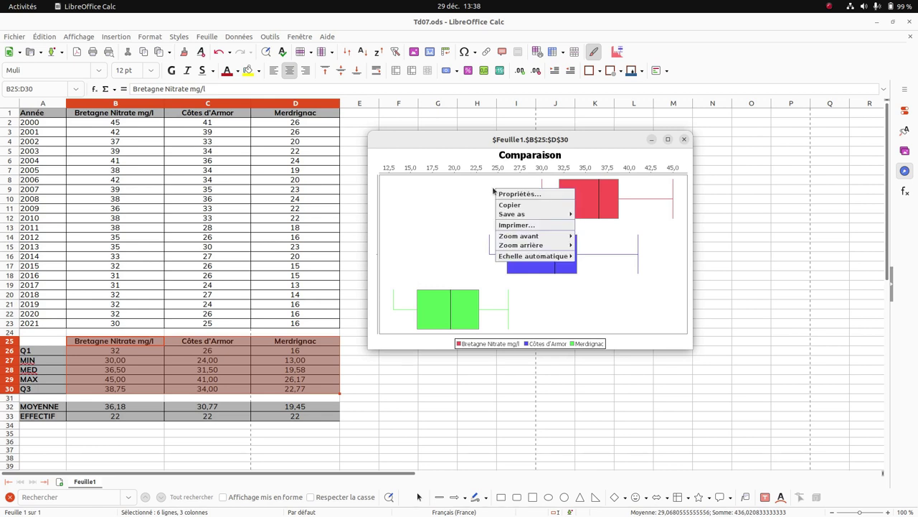
mouse_move(530, 214)
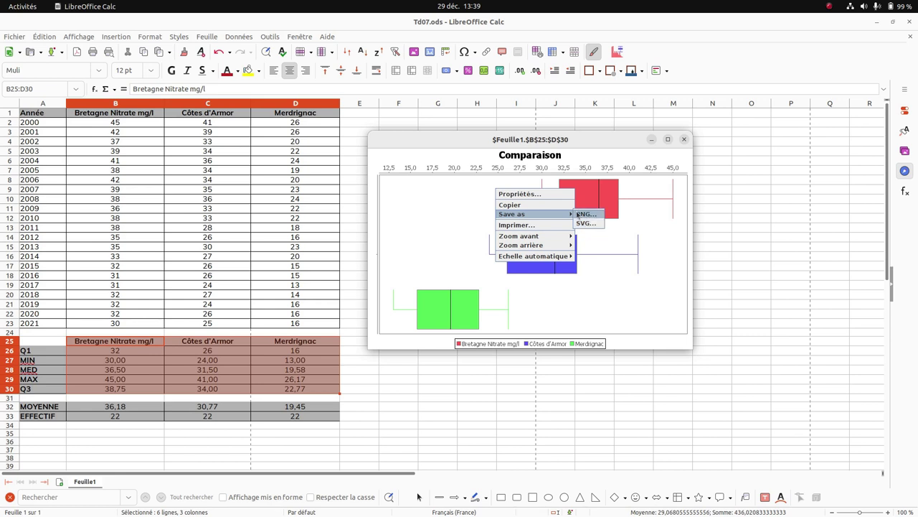
left_click(531, 207)
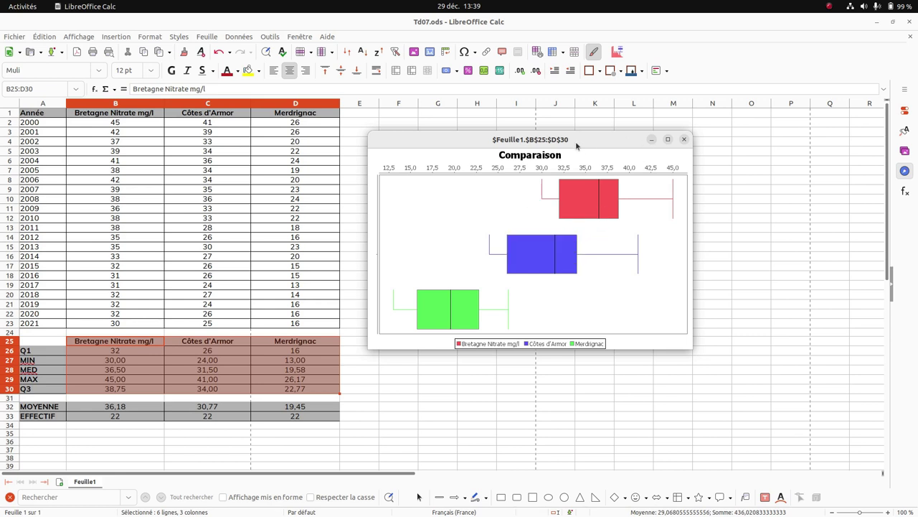
left_click(384, 144)
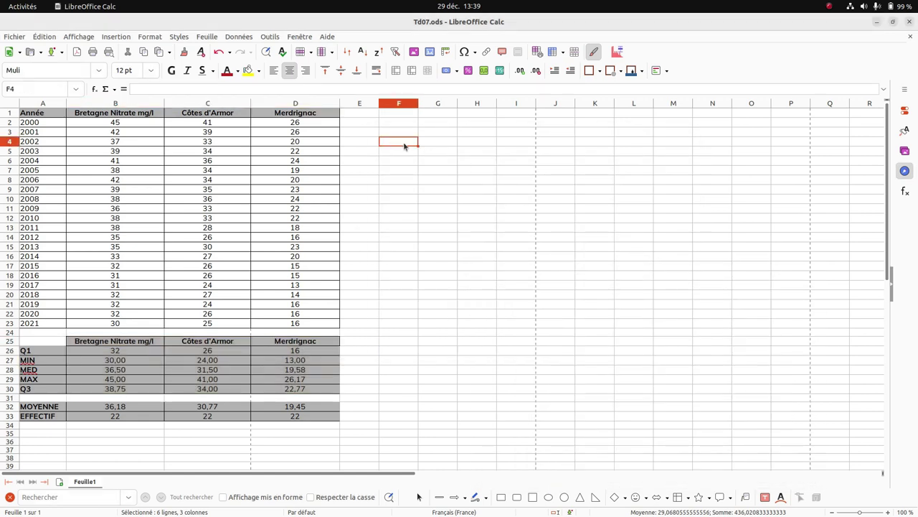
left_click(46, 37)
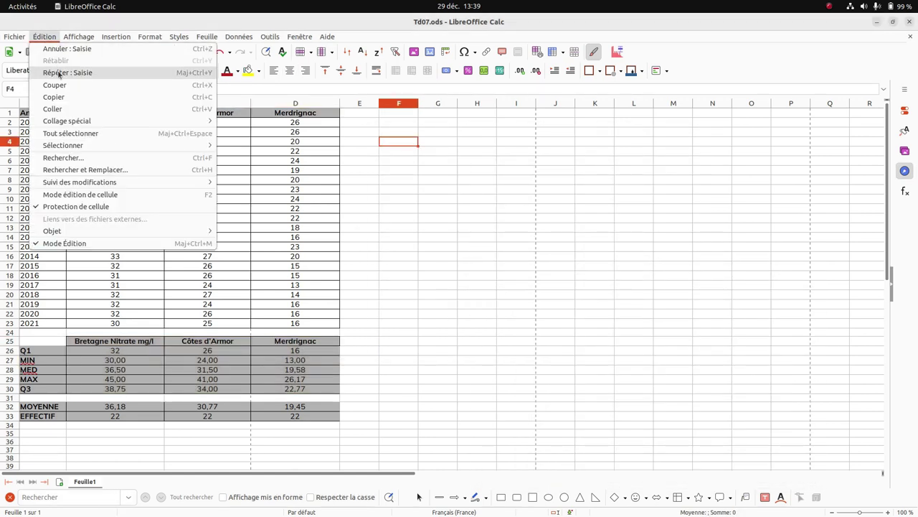
left_click(73, 108)
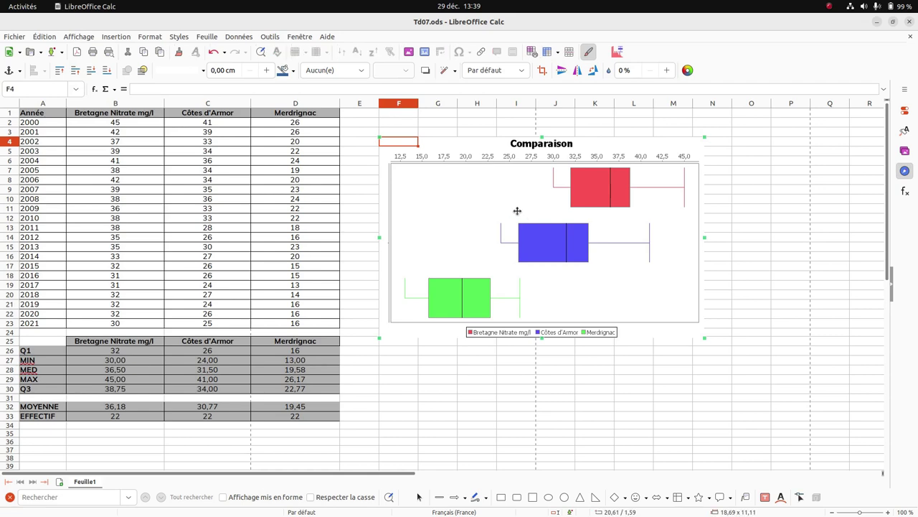
Bring back the separate boxplot window, close it, and deselect the pasted chart in the sheet
left_click(11, 131)
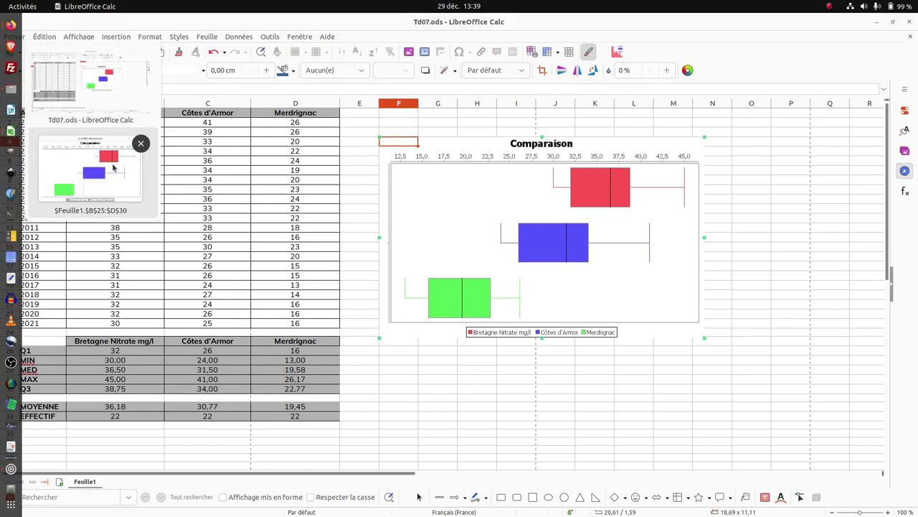
left_click(90, 172)
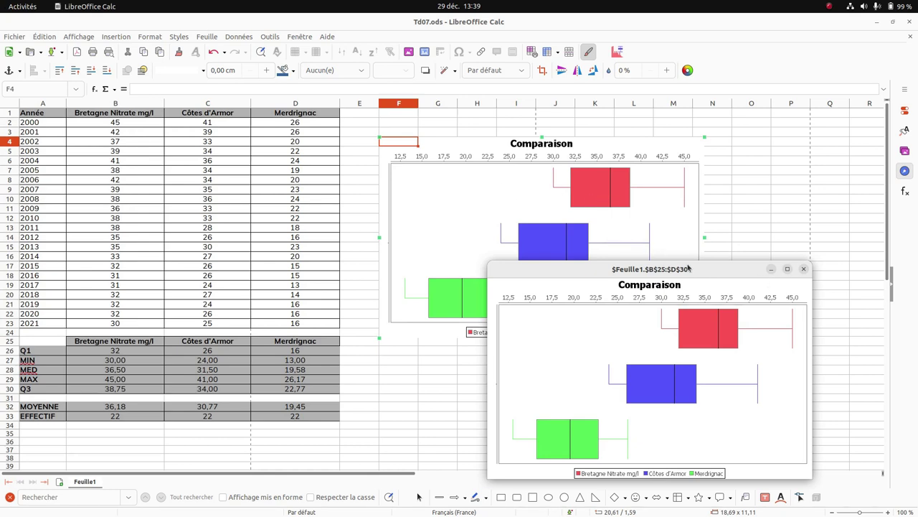
left_click_drag(724, 283, 377, 182)
left_click(512, 188)
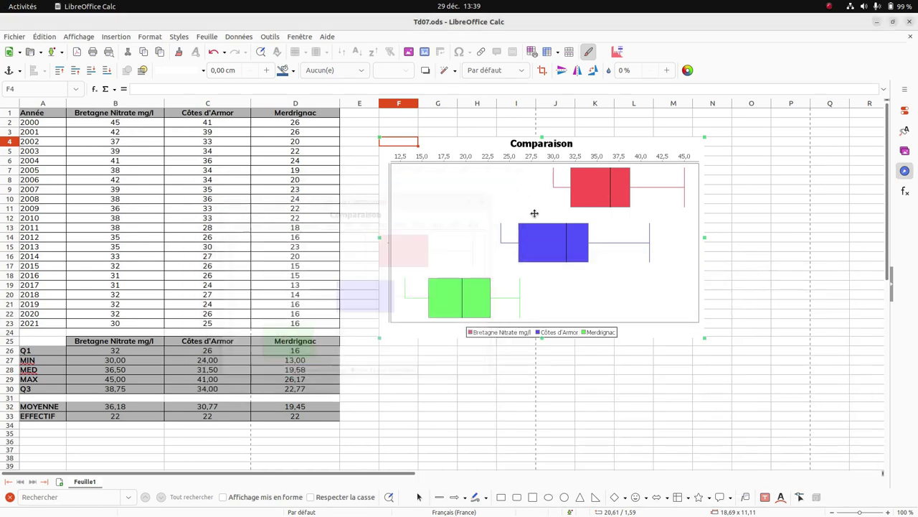
left_click(731, 230)
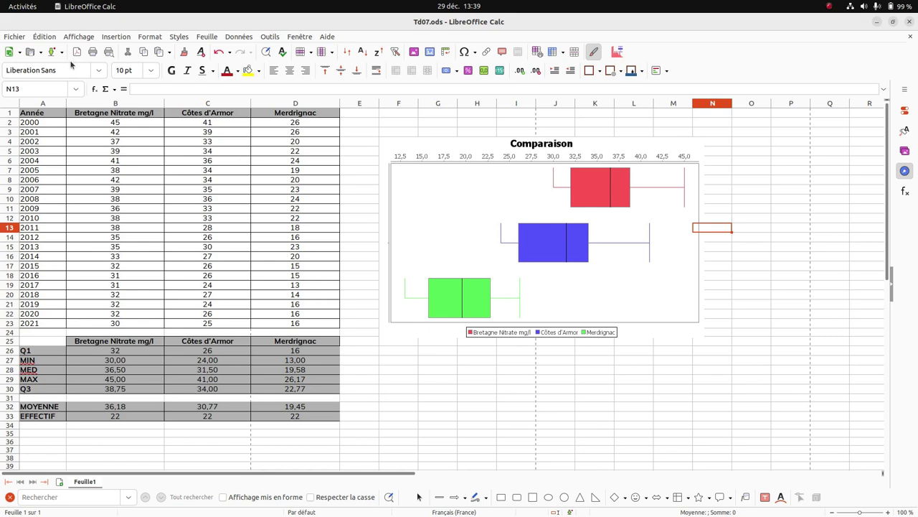
Save the spreadsheet as Td07_correction.ods in the "td07 - boite moustache" folder, replacing the existing file
left_click(19, 38)
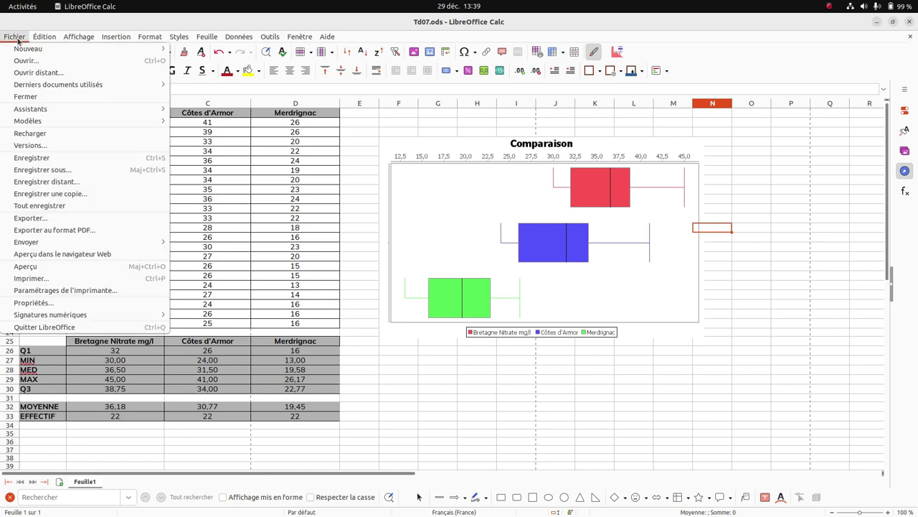
left_click(73, 170)
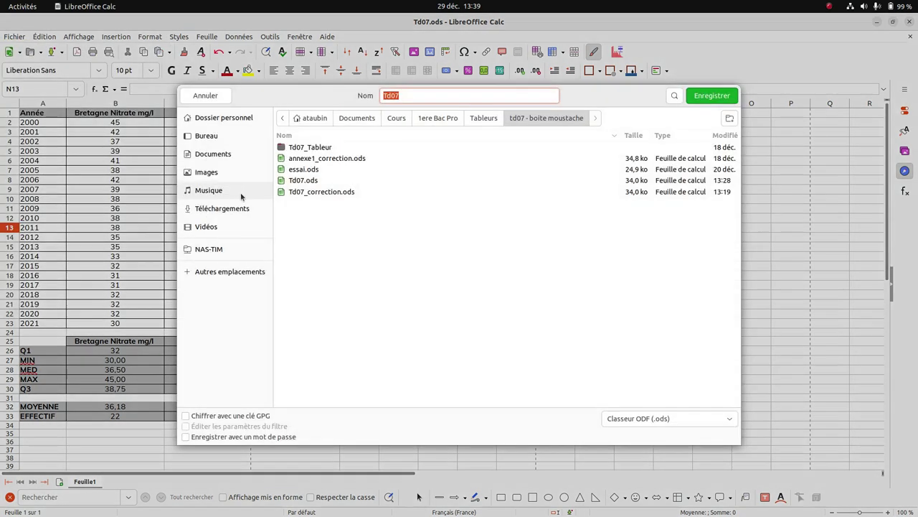
left_click(310, 193)
left_click(705, 100)
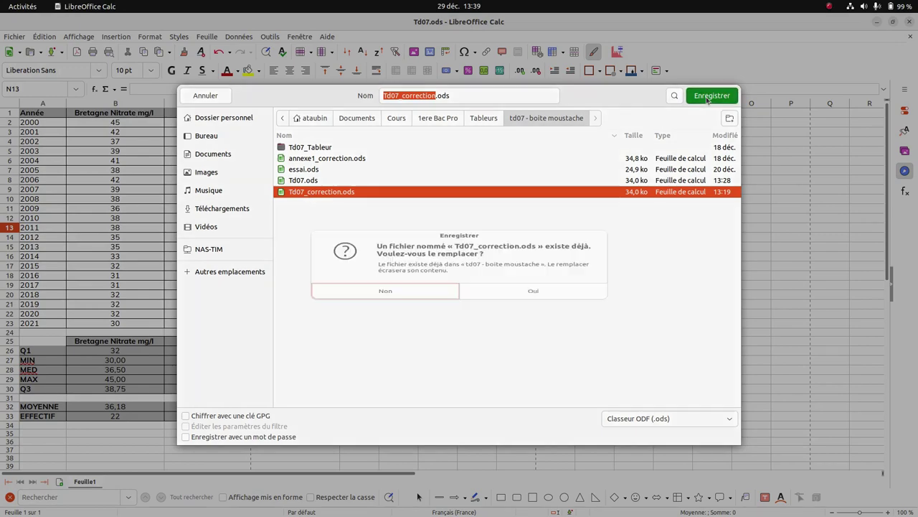
left_click(532, 300)
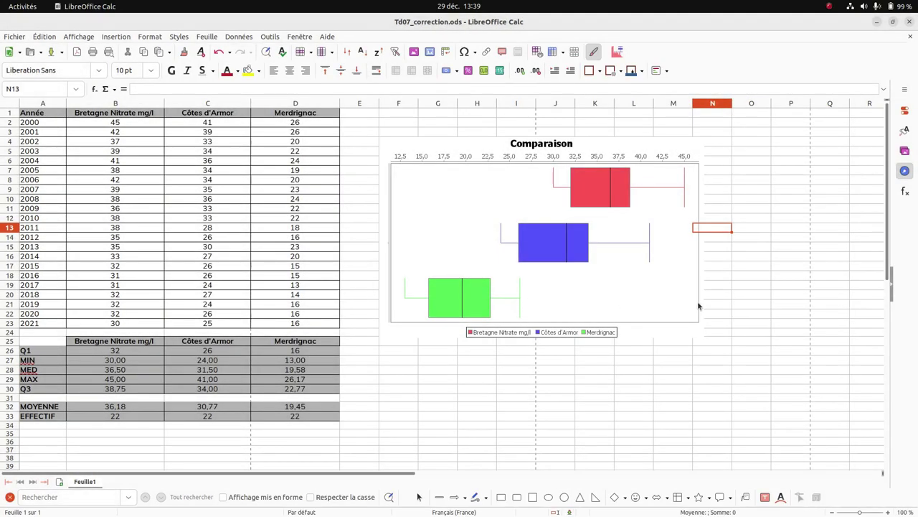